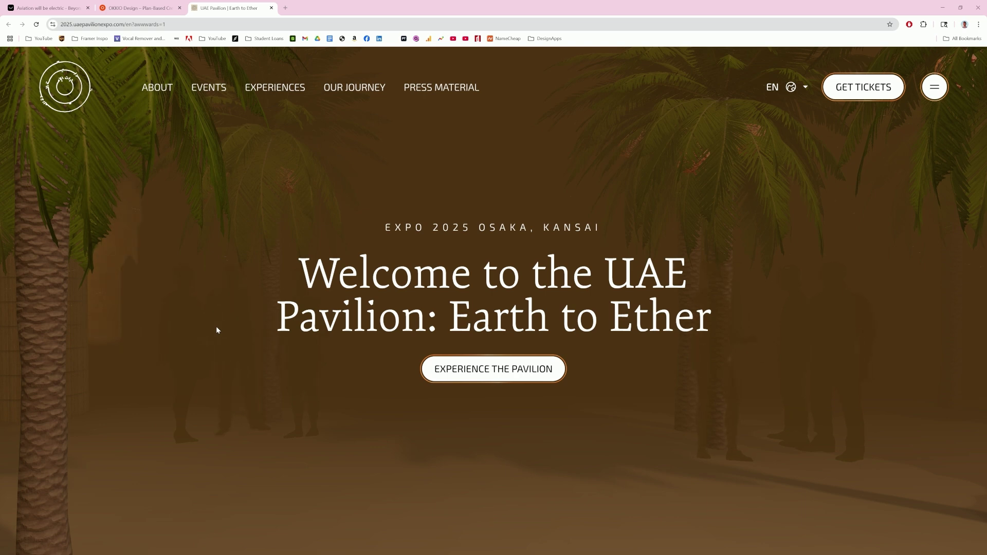
# Step: Open Chrome DevTools with F12, docked beside the UAE Pavilion homepage
pyautogui.press('F12')
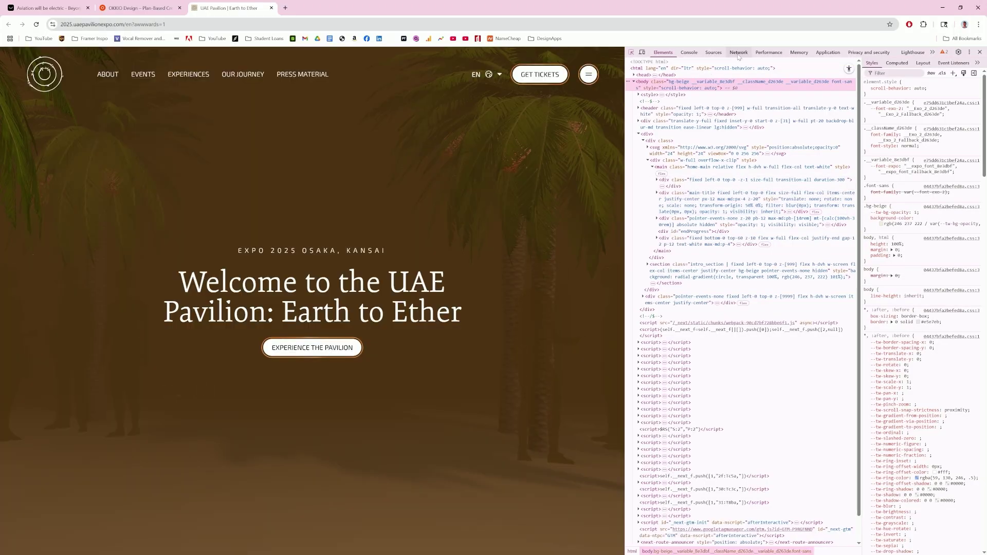
# Step: Reload the page in the Network panel and scroll through its 113 recorded requests
pyautogui.click(739, 53)
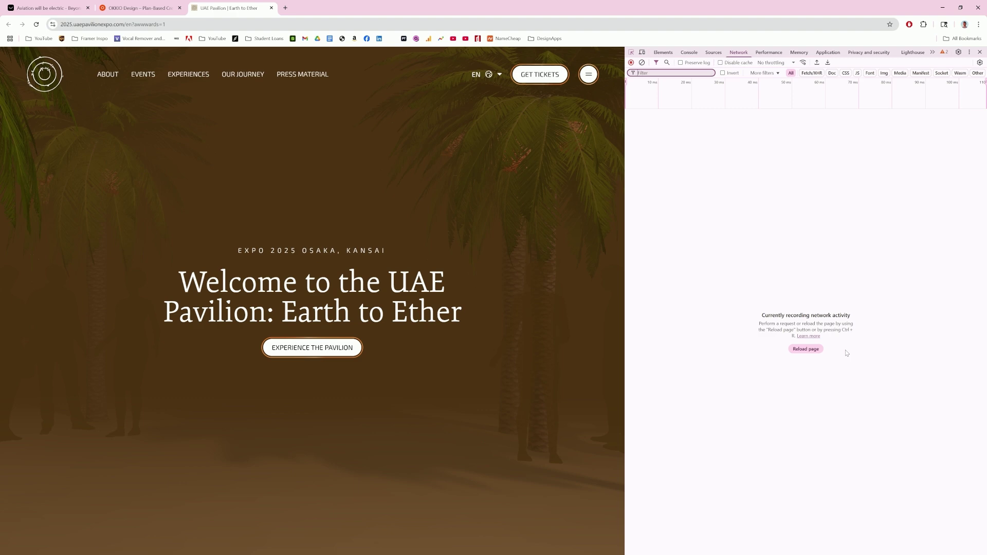
pyautogui.click(36, 24)
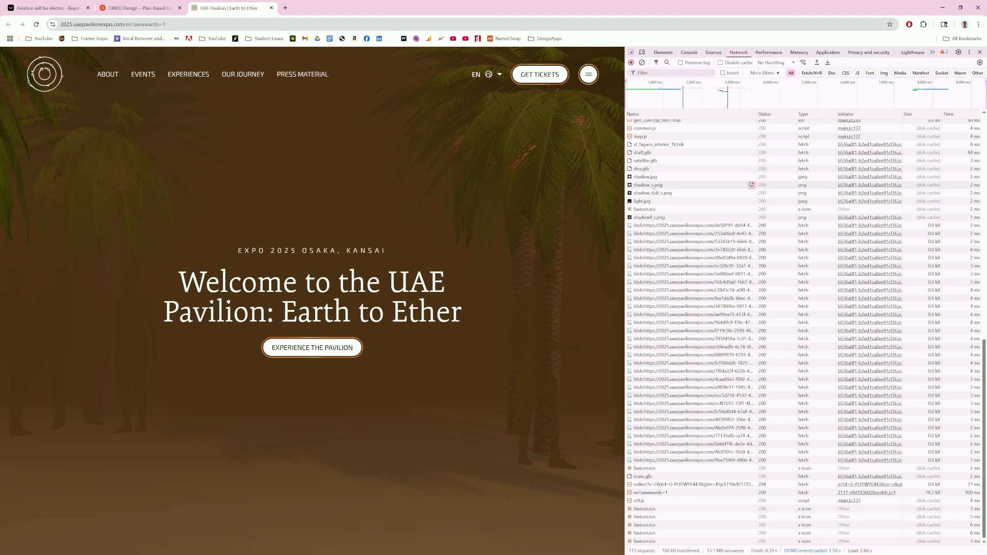
pyautogui.scroll(5, 657, 171)
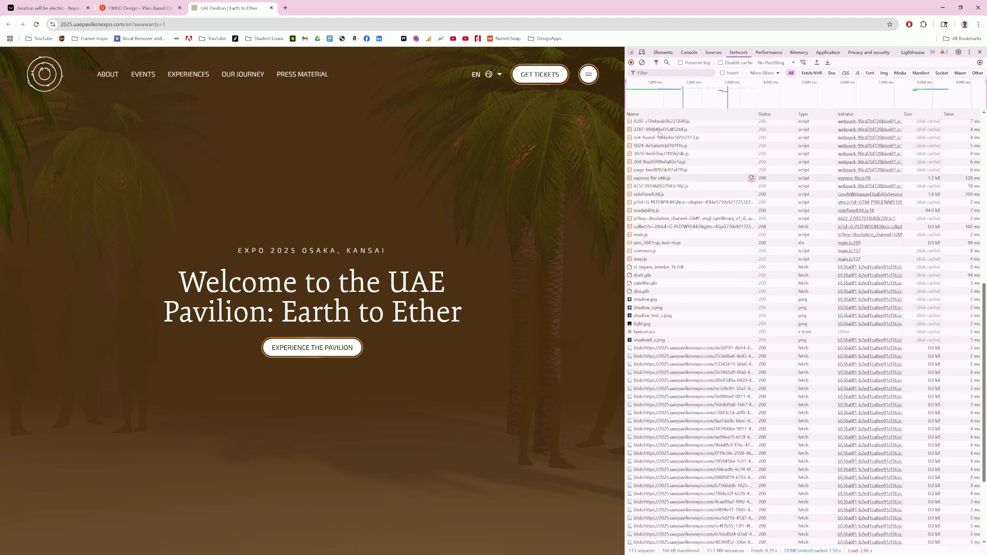
pyautogui.scroll(6, 656, 160)
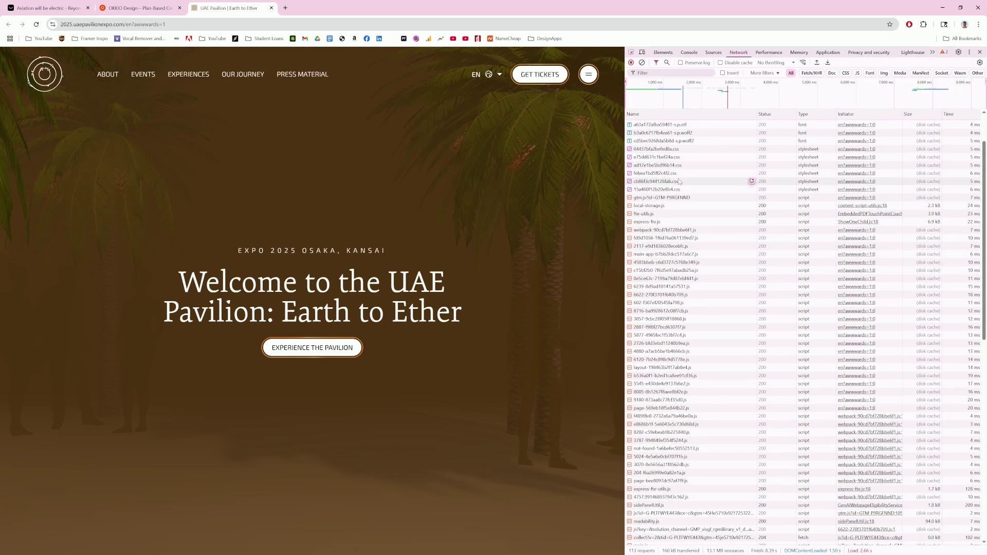
pyautogui.scroll(-2, 685, 291)
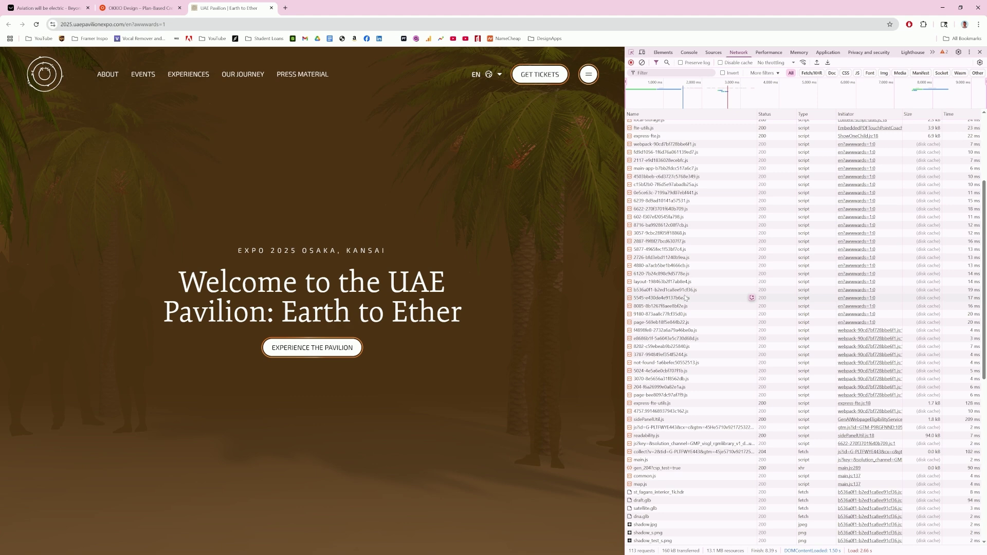
pyautogui.scroll(-8, 686, 309)
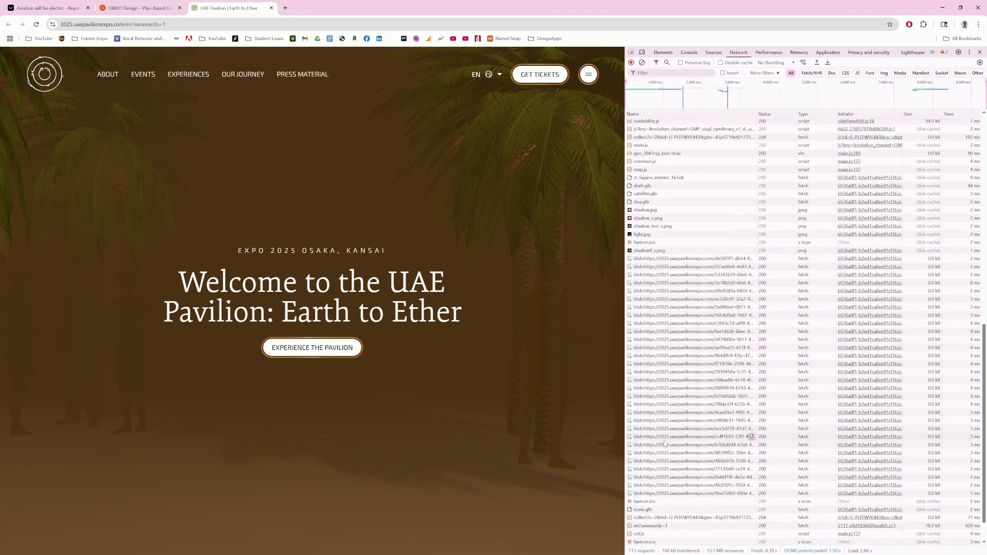
pyautogui.scroll(-1, 664, 445)
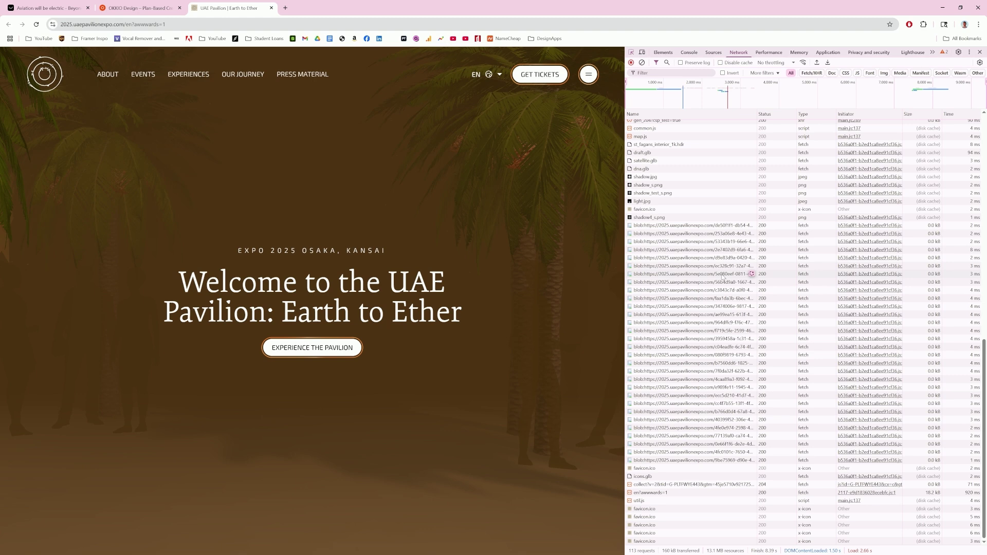
pyautogui.scroll(3, 749, 324)
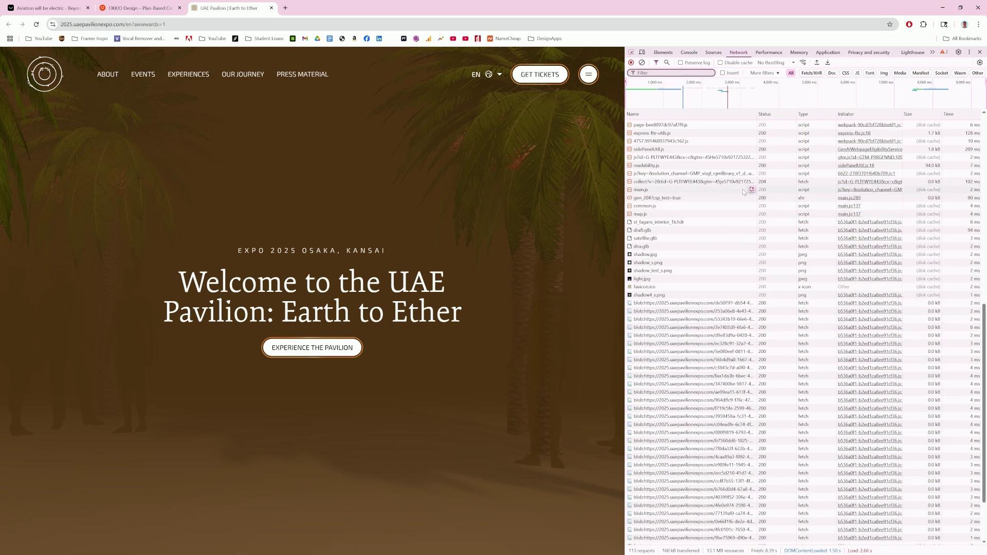
pyautogui.scroll(5, 814, 499)
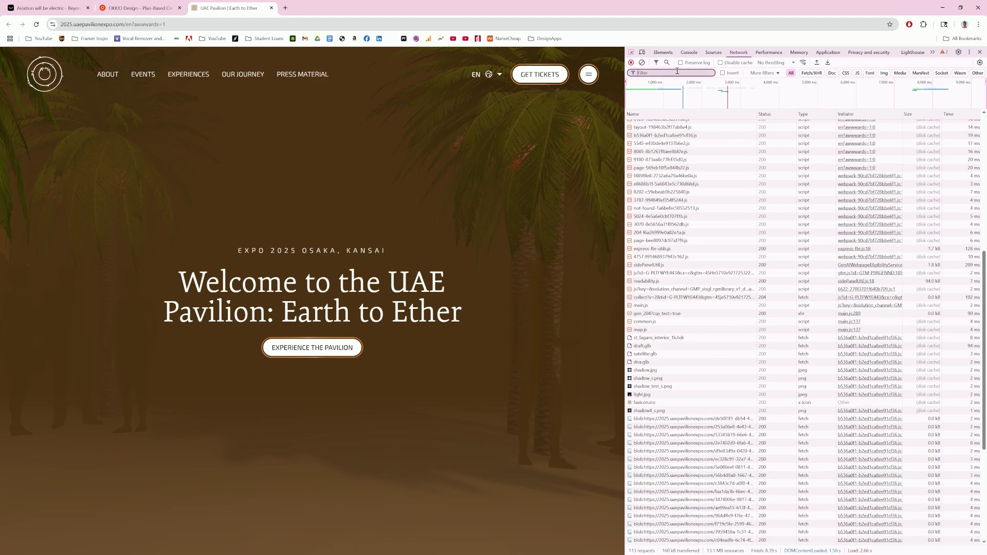
# Step: Filter the requests by 'glb' to show the draft, satellite, dna and icons models
pyautogui.click(677, 72)
pyautogui.write('glb')
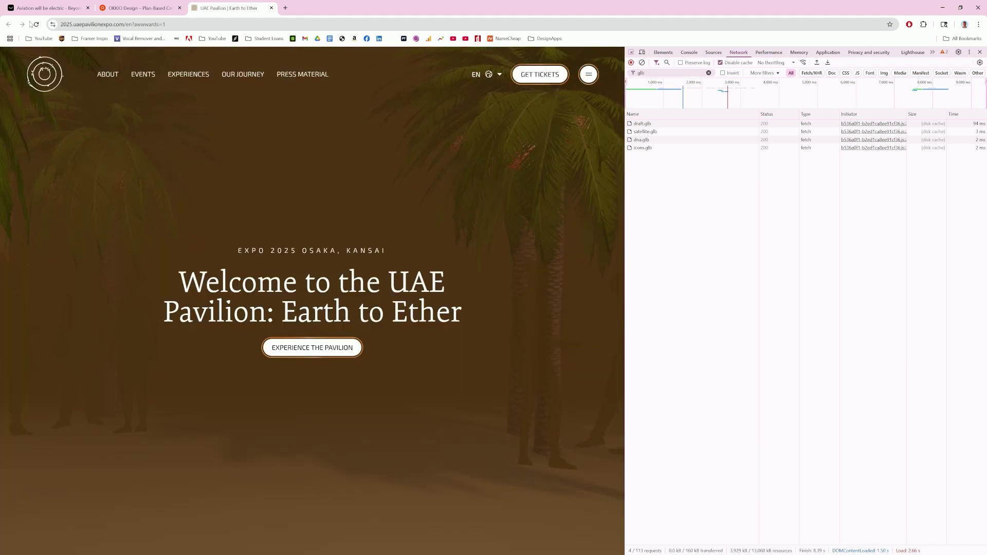
# Step: Reload with cache disabled and download draft.glb (3,527 KB) into the Downloads folder
pyautogui.click(36, 24)
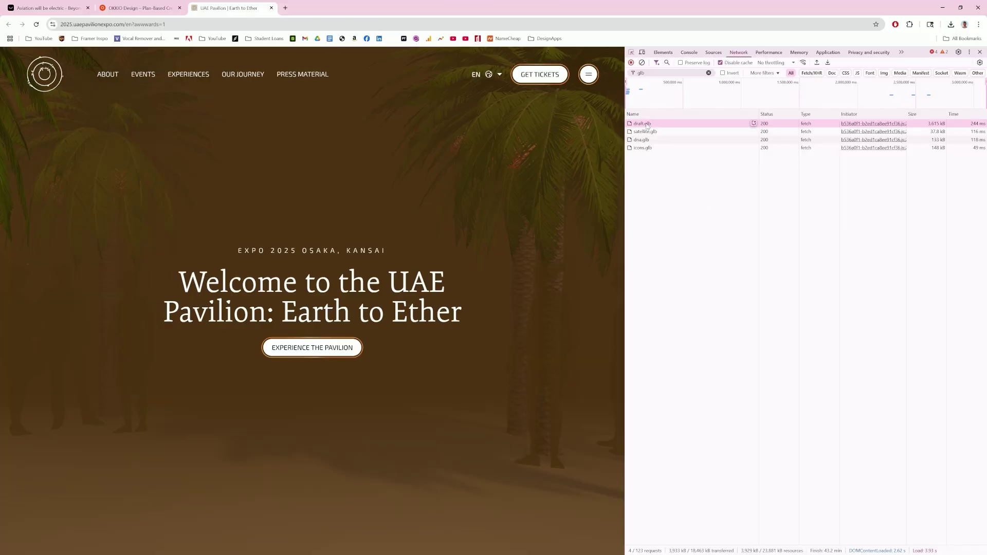
pyautogui.doubleClick(643, 124)
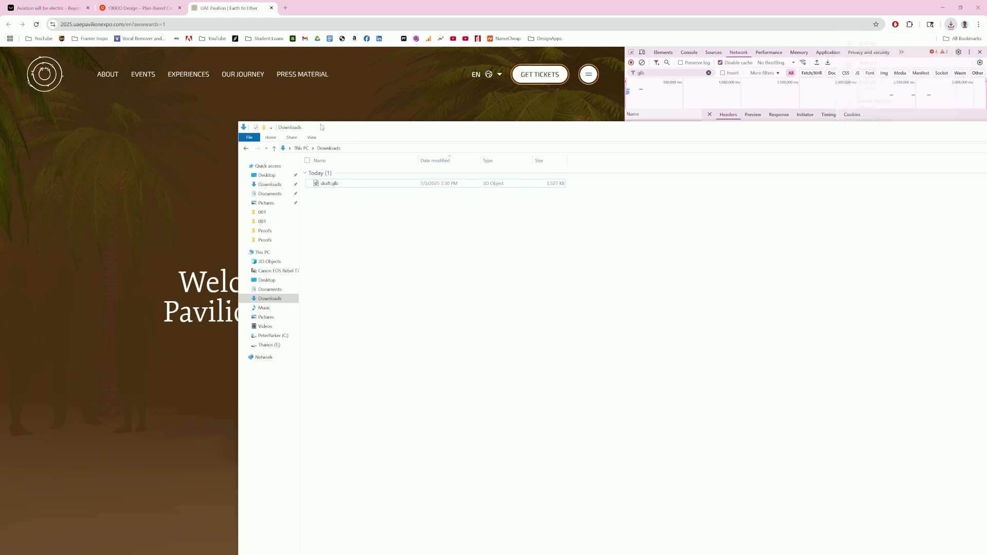
pyautogui.moveTo(321, 127); pyautogui.dragTo(984, 412)
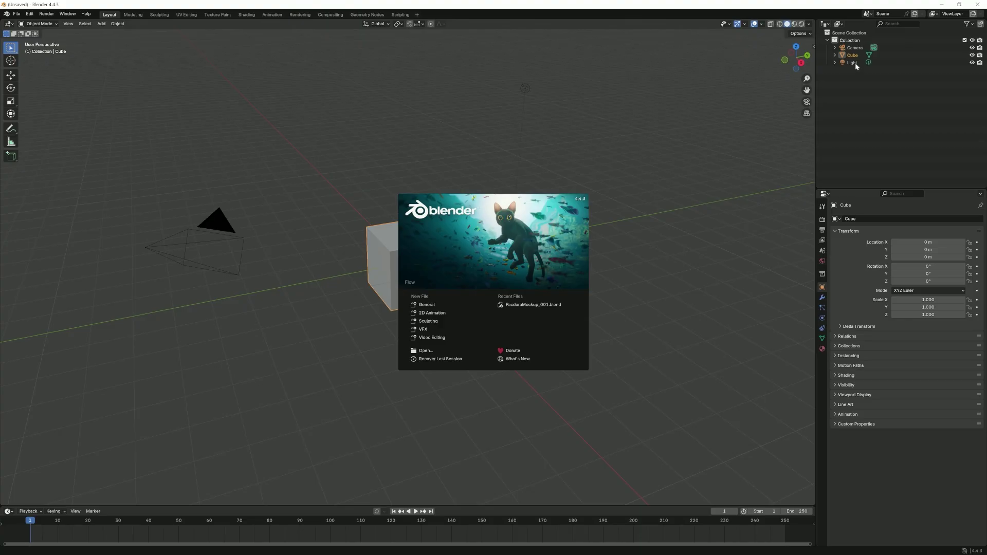
# Step: Delete Blender's default camera, cube and light from the scene
pyautogui.click(856, 62)
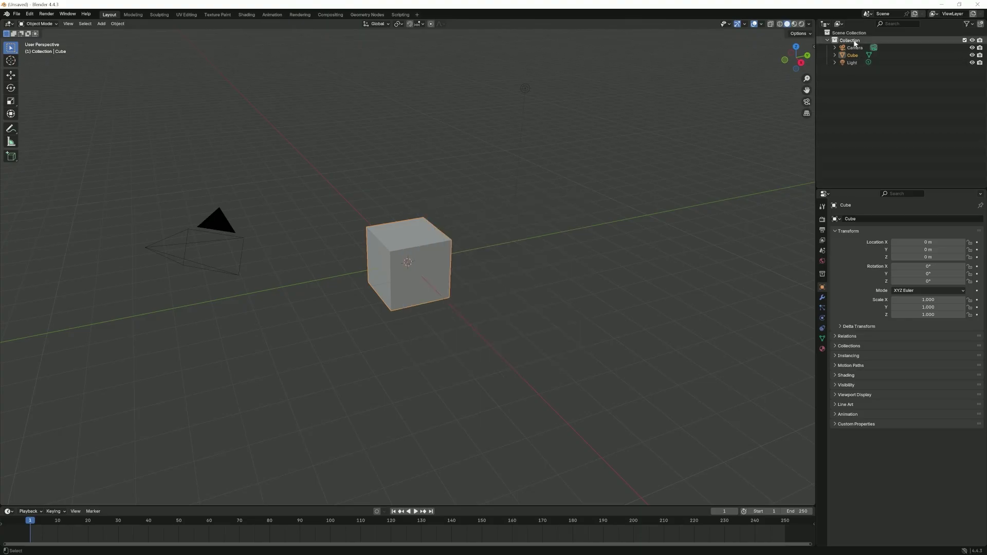
pyautogui.click(856, 63)
pyautogui.click(849, 40)
pyautogui.press('a')
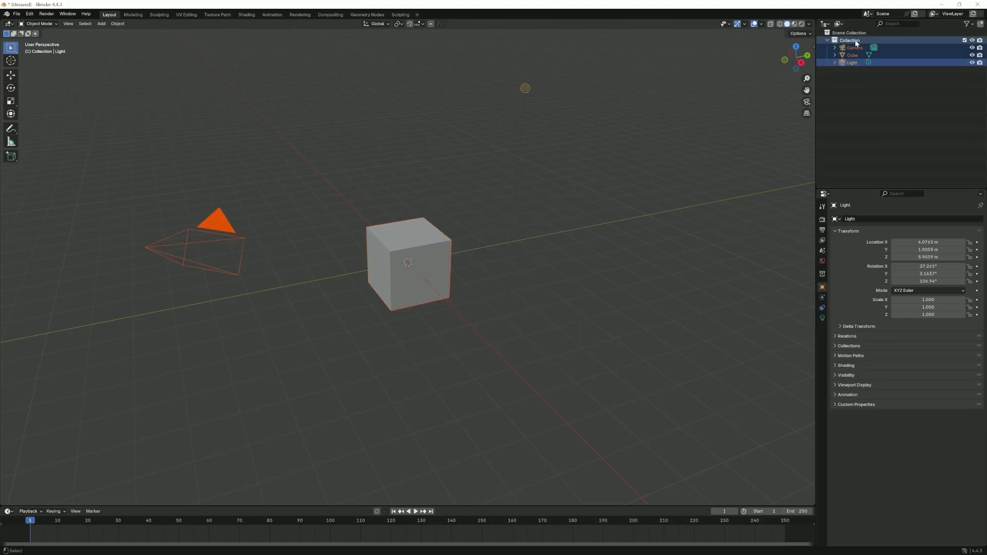
pyautogui.press('Delete')
# Step: Import draft.glb from Downloads as a glTF 2.0 model
pyautogui.click(15, 14)
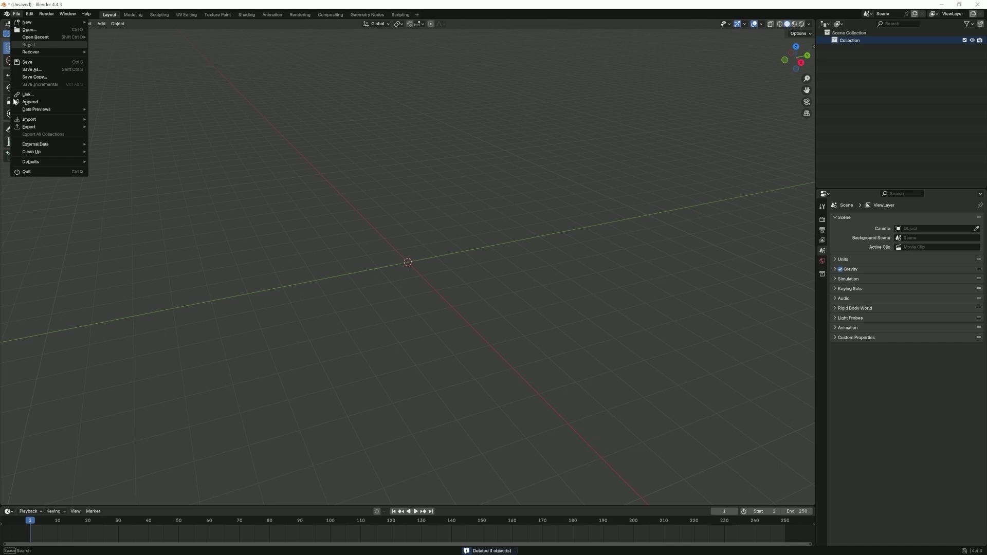
pyautogui.moveTo(54, 120)
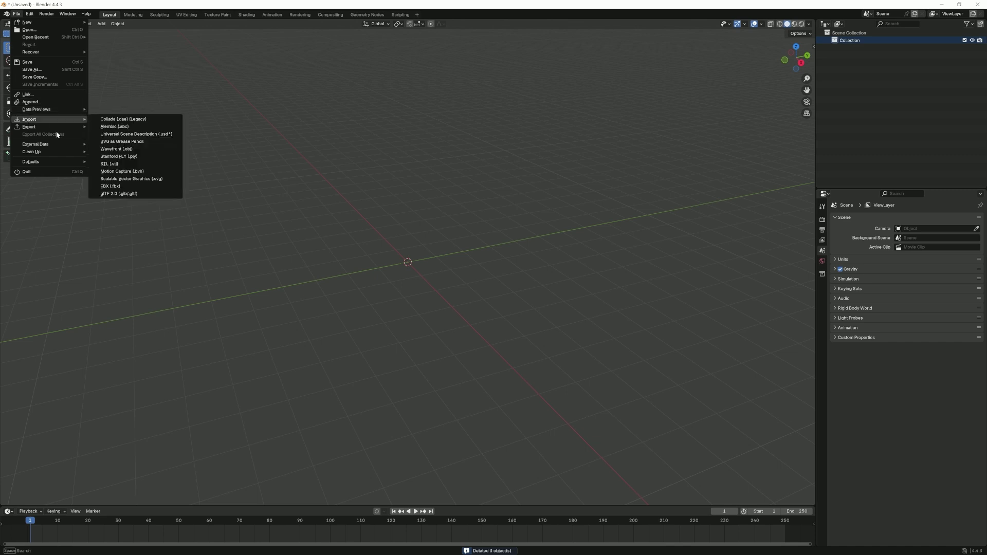
pyautogui.click(126, 194)
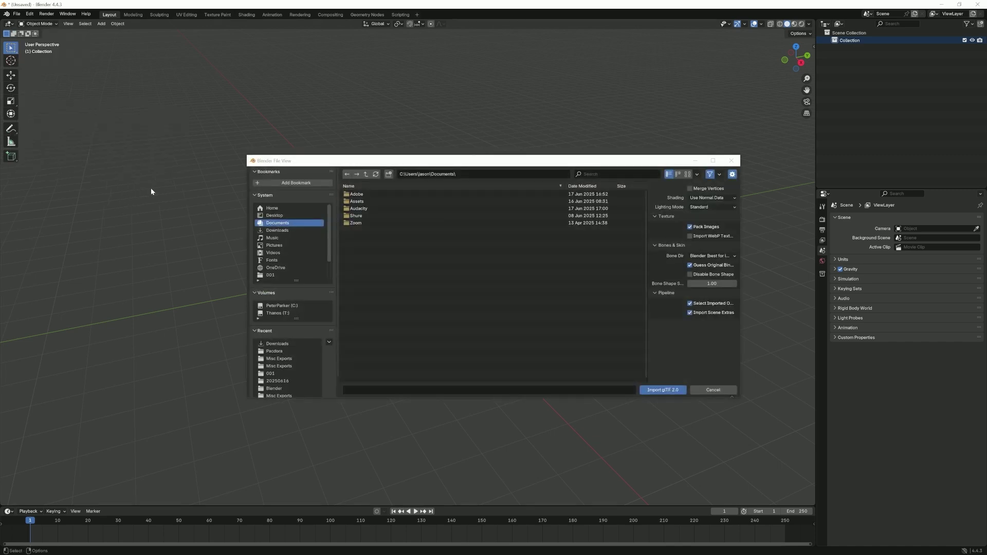
pyautogui.click(273, 230)
pyautogui.doubleClick(361, 194)
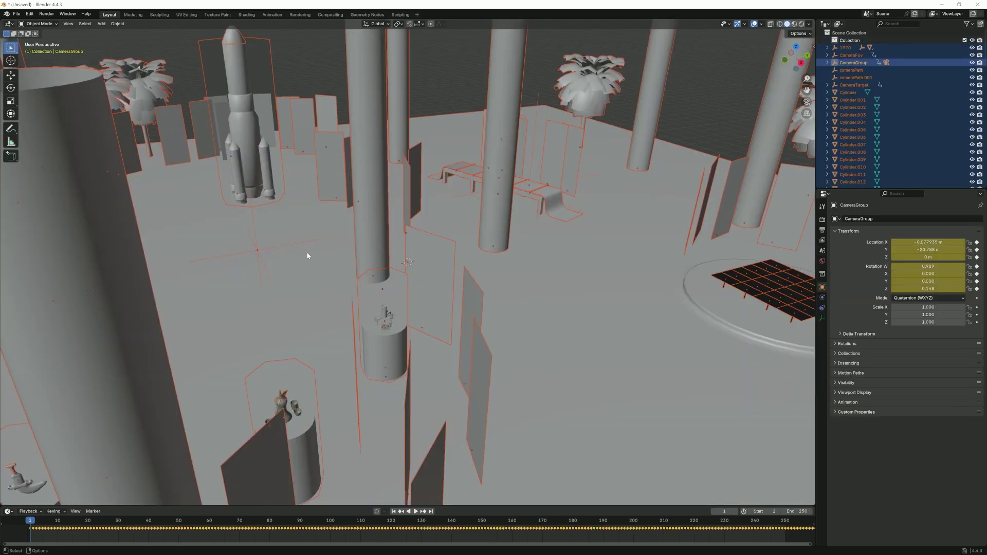
# Step: Switch to Material Preview, orbit around the rocket and exhibit panels, and check the File > Export formats
pyautogui.moveTo(307, 256); pyautogui.dragTo(637, 245)
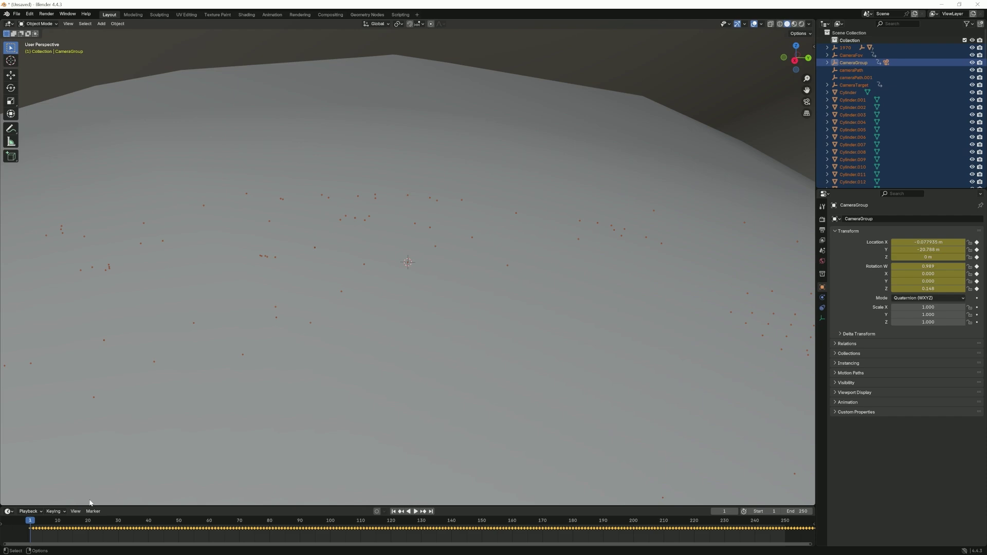
pyautogui.scroll(-10, 375, 231)
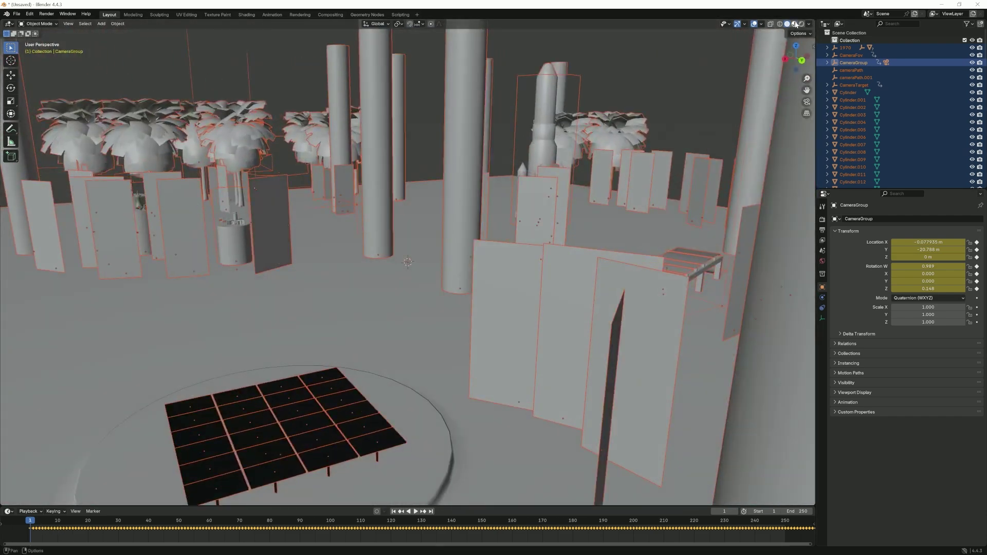
pyautogui.click(795, 24)
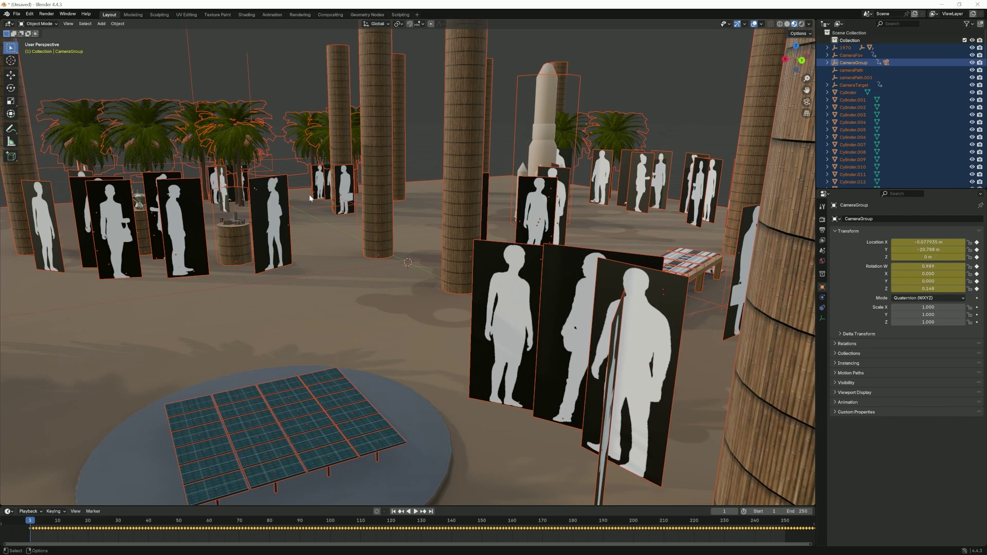
pyautogui.moveTo(312, 221); pyautogui.dragTo(186, 215)
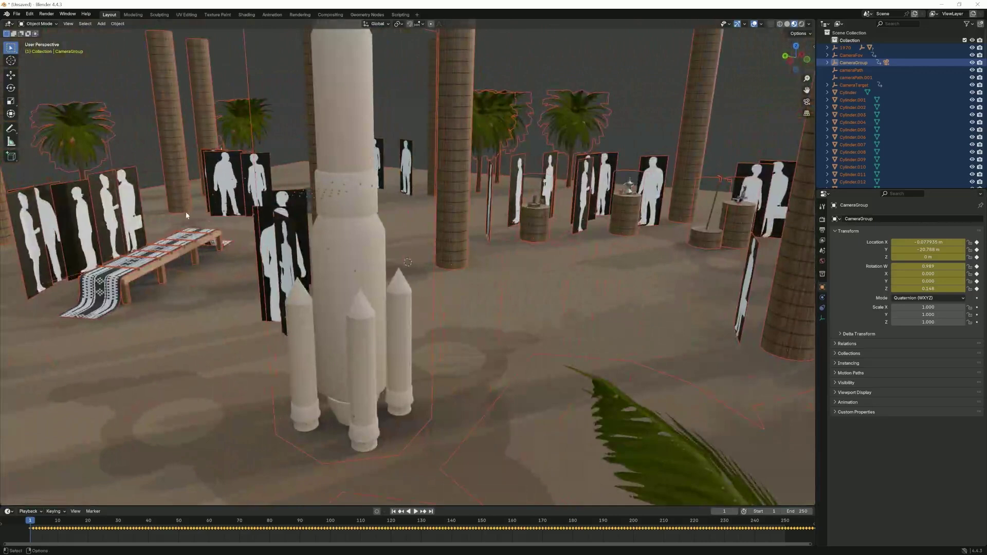
pyautogui.click(17, 13)
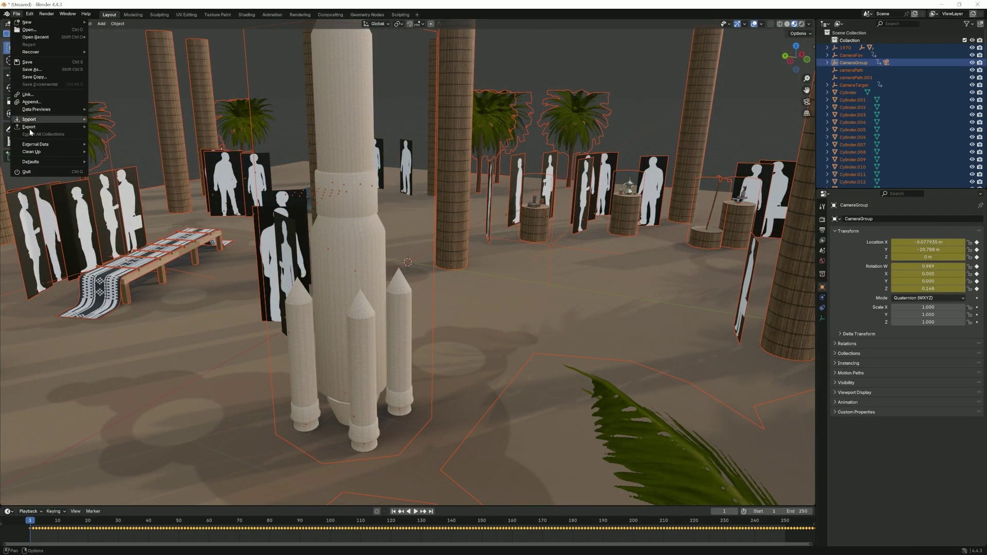
pyautogui.moveTo(34, 129)
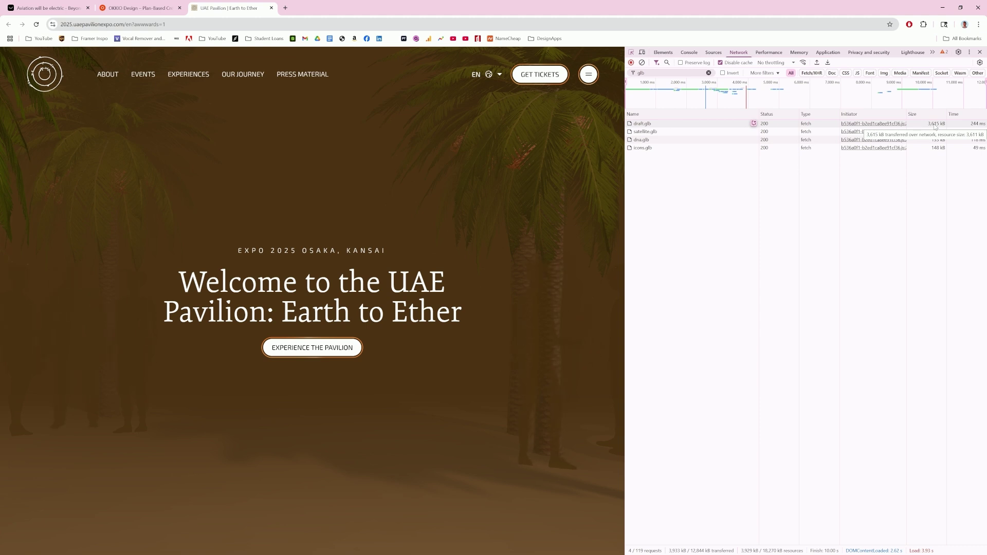
# Step: Clear the 'glb' Network filter so all requests are listed again
pyautogui.click(709, 73)
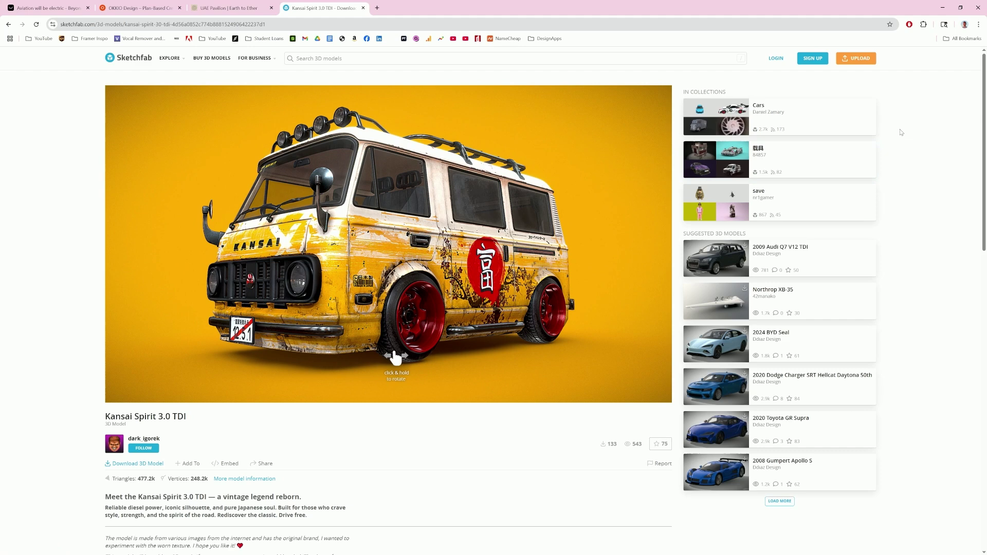
# Step: Open DevTools' Network panel on the Kansai Spirit Sketchfab page and reload to capture about 226 requests
pyautogui.press('F12')
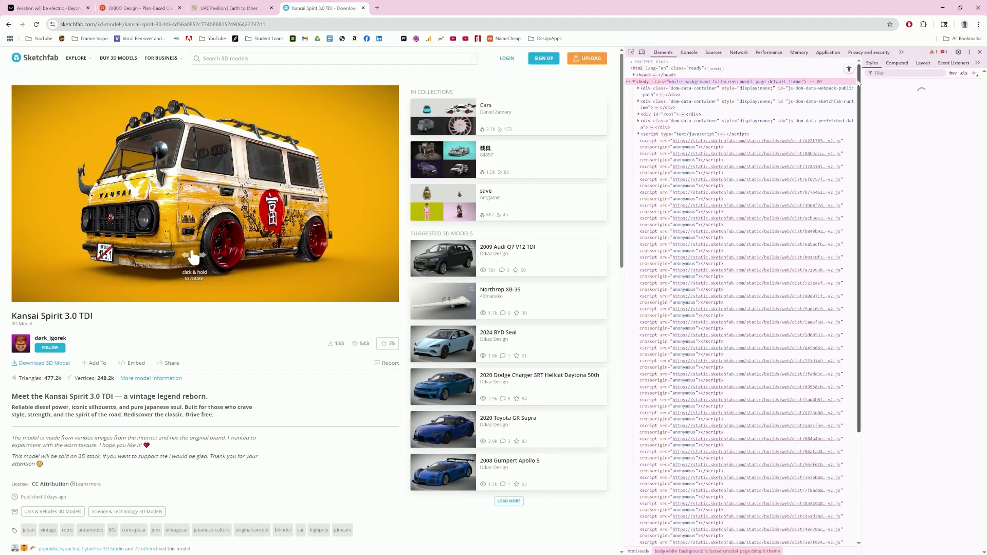
pyautogui.click(740, 53)
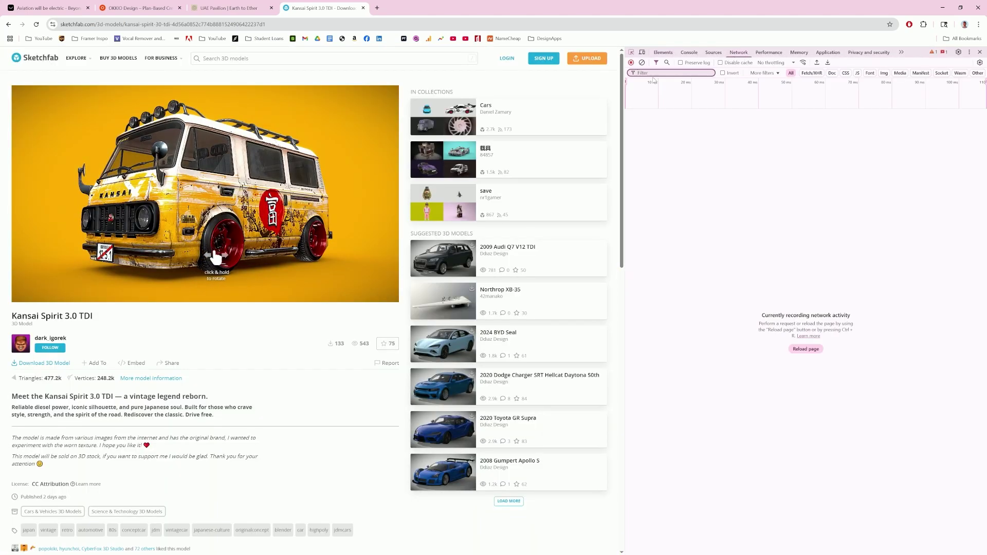
pyautogui.click(654, 73)
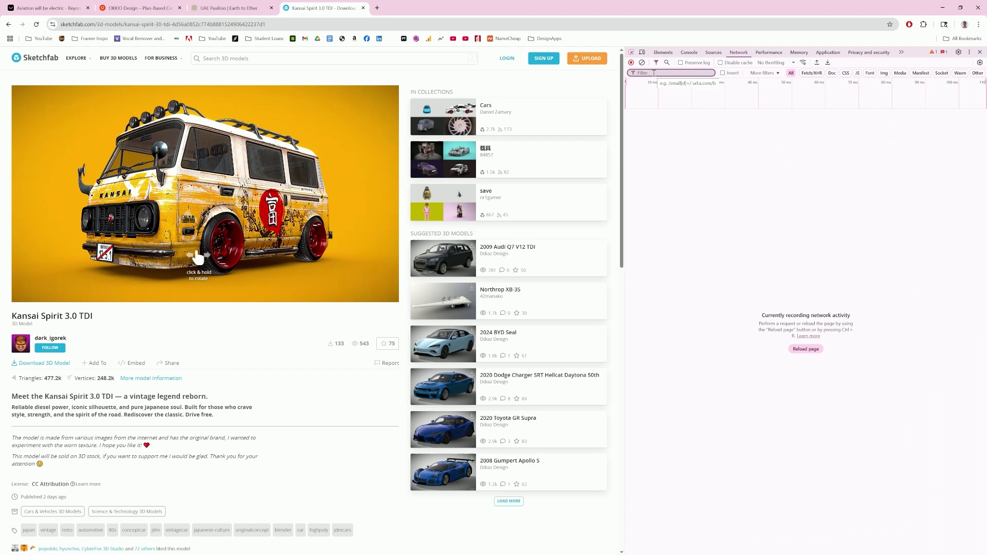
pyautogui.click(36, 24)
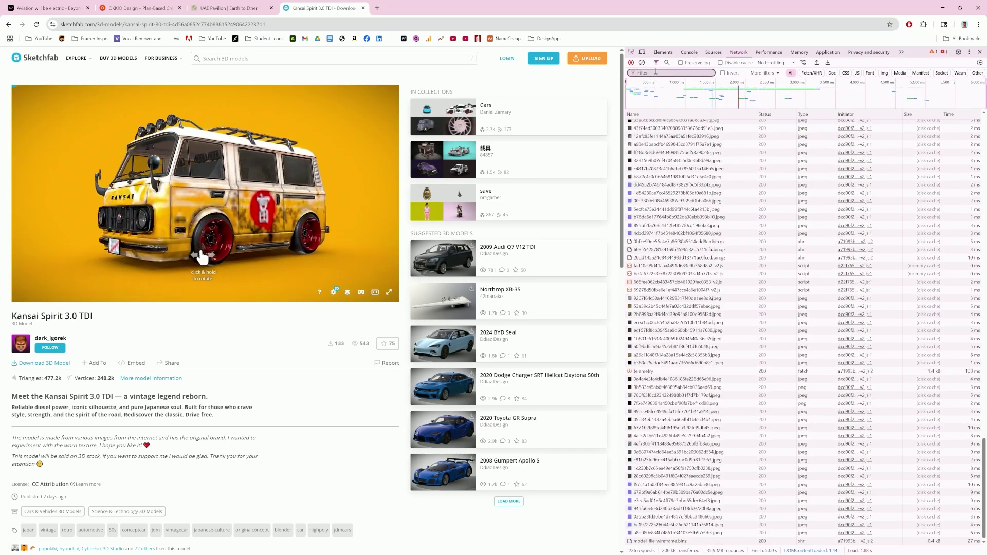
# Step: Filter for 'glb' to confirm none load, clear the filter, and reload with Ctrl+R
pyautogui.click(656, 72)
pyautogui.write('glb')
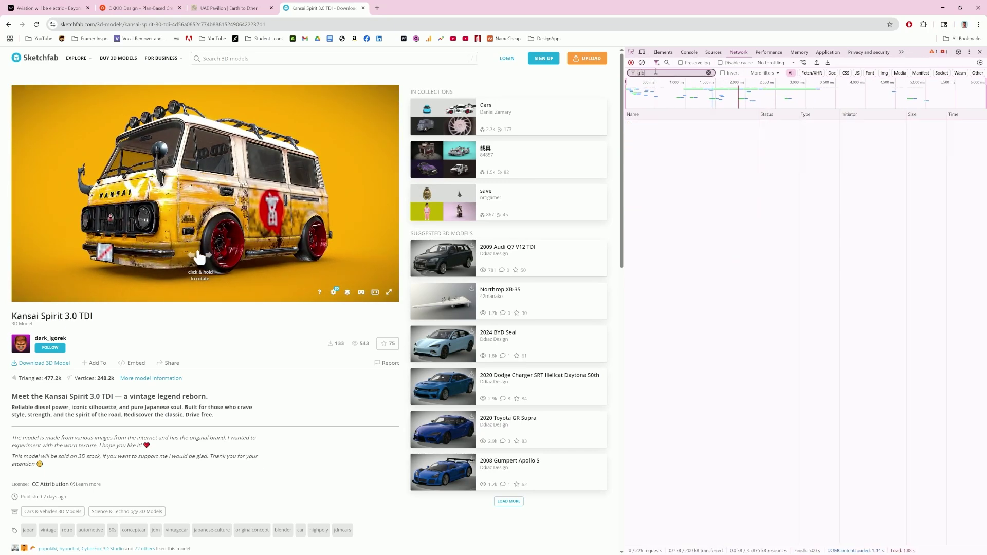
pyautogui.press('BackSpace')
pyautogui.press('BackSpace')
pyautogui.press('BackSpace')
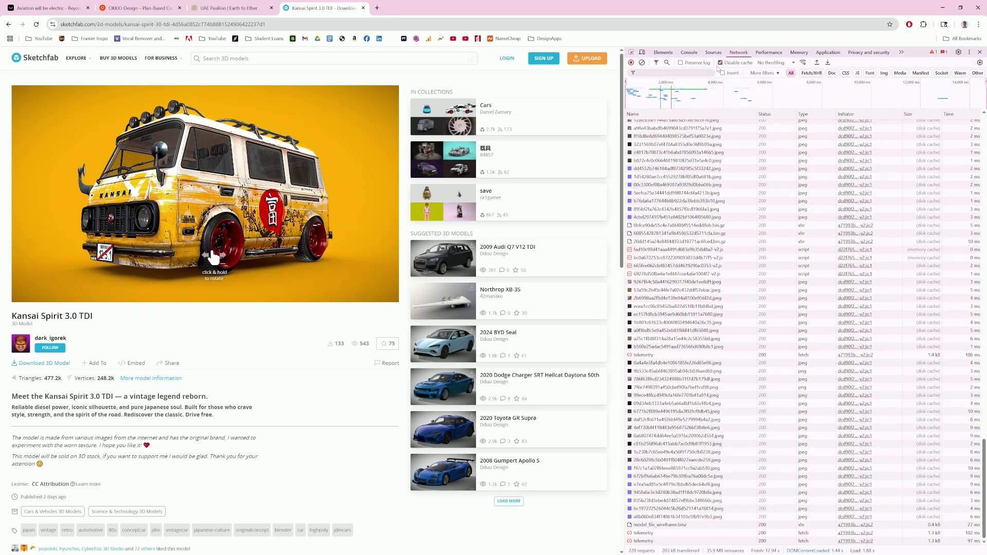
pyautogui.hotkey('ctrl', 'r')
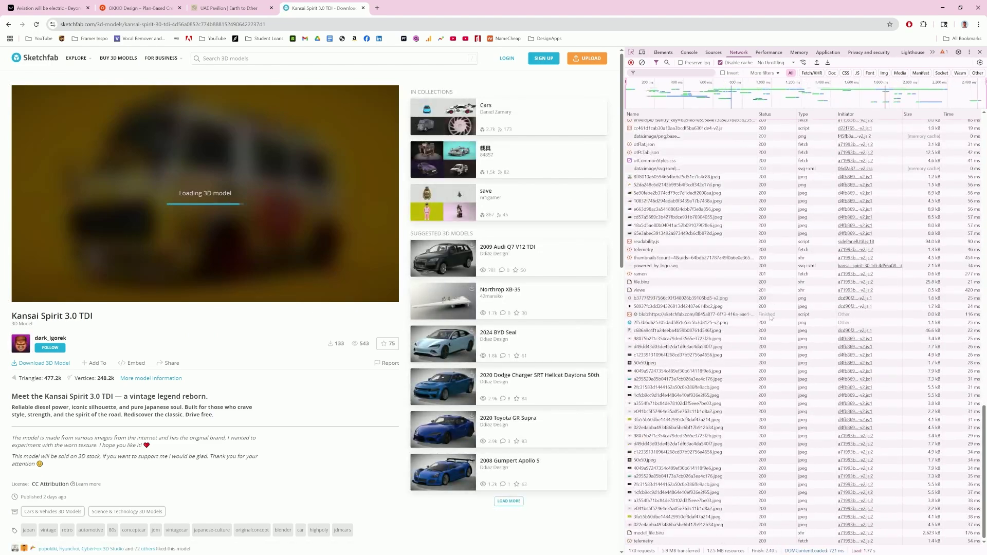
# Step: Sort the Sketchfab requests by Size to surface the large model_file.binz
pyautogui.click(923, 115)
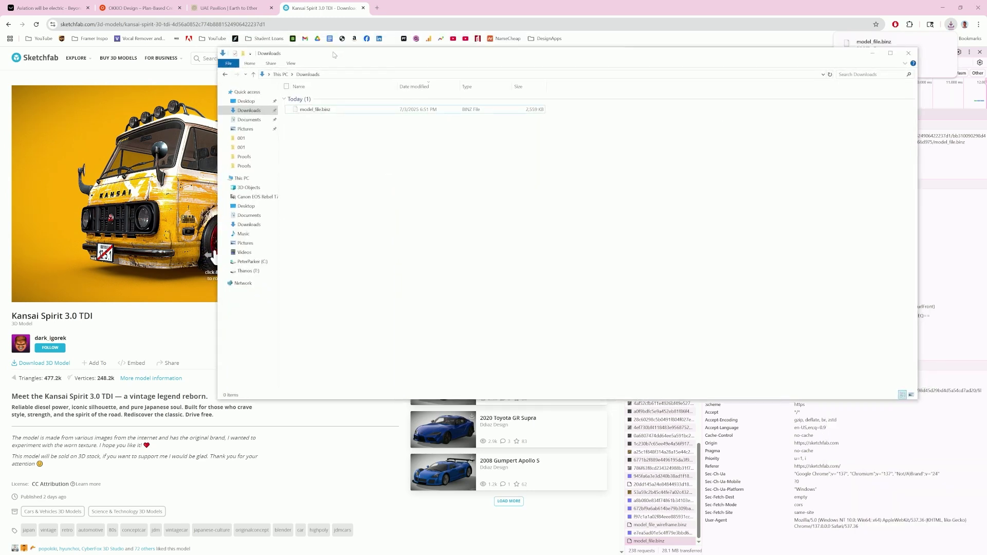
# Step: Confirm model_file.binz sits in Downloads, then close the Explorer window to return to Chrome
pyautogui.moveTo(331, 46); pyautogui.dragTo(286, 136)
pyautogui.hotkey('alt', 'Tab')
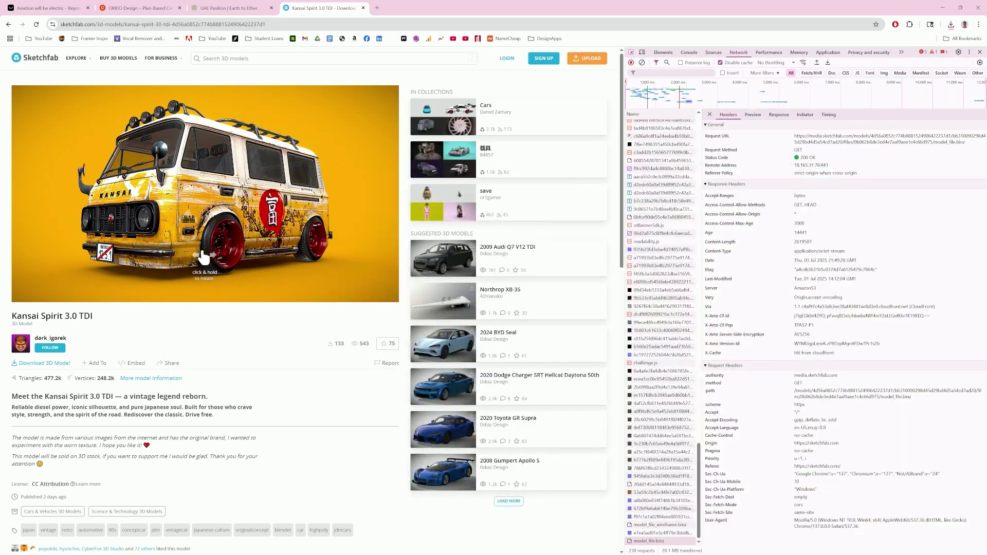